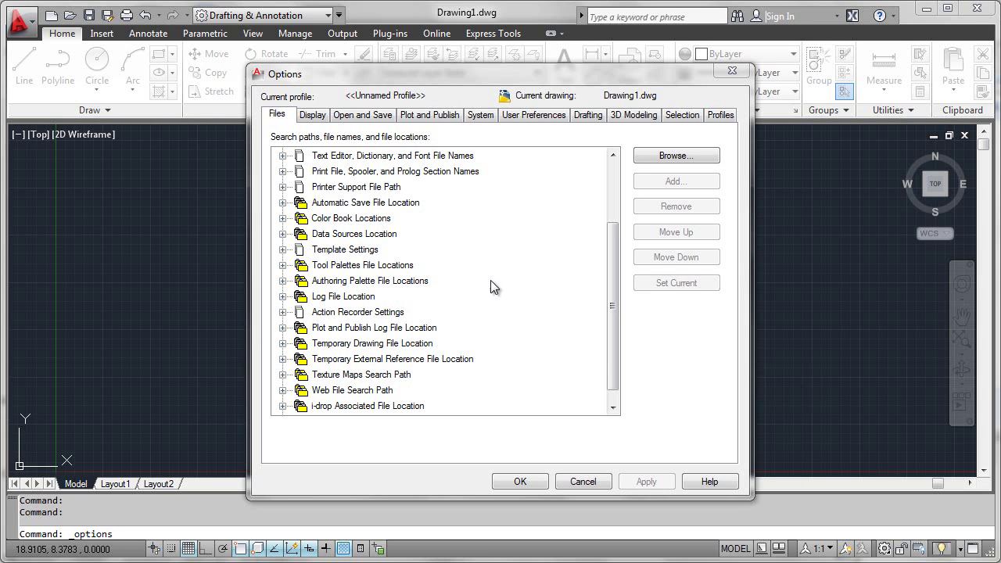
pyautogui.click(283, 188)
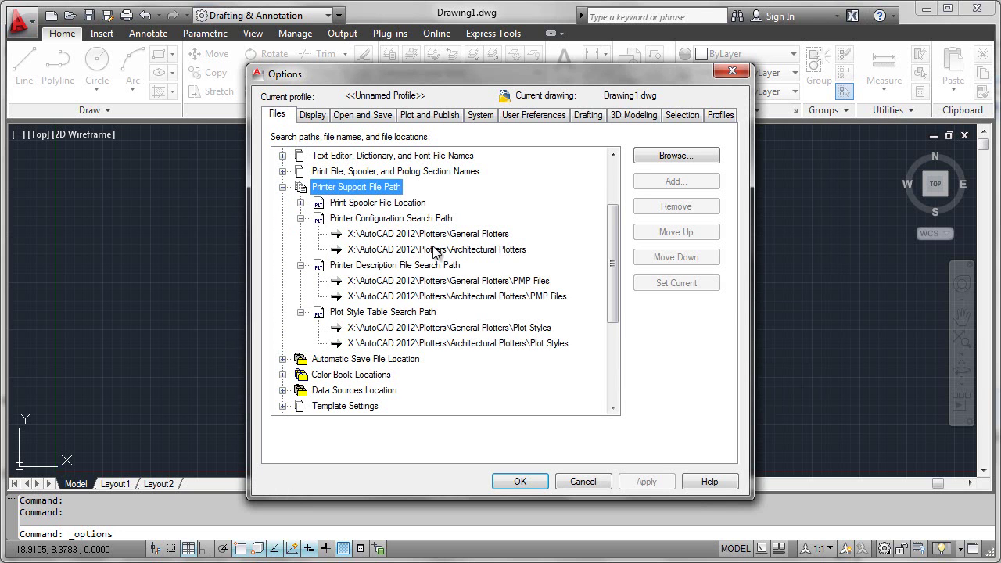
pyautogui.moveTo(356, 170)
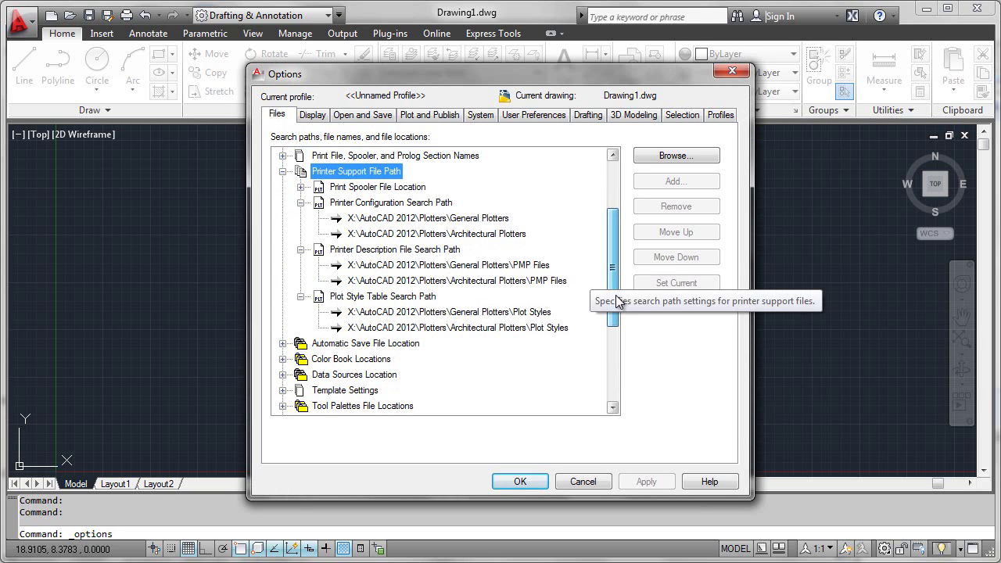
pyautogui.scroll(-1, 595, 298)
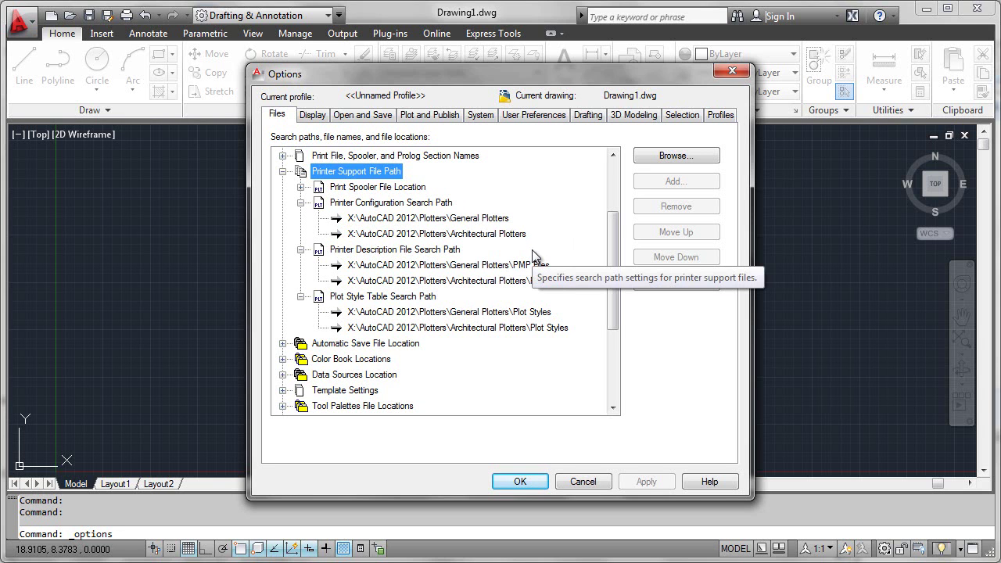
# Accept Options, then review the Plot dialog's printer/plotter list without choosing a plotter
pyautogui.click(535, 489)
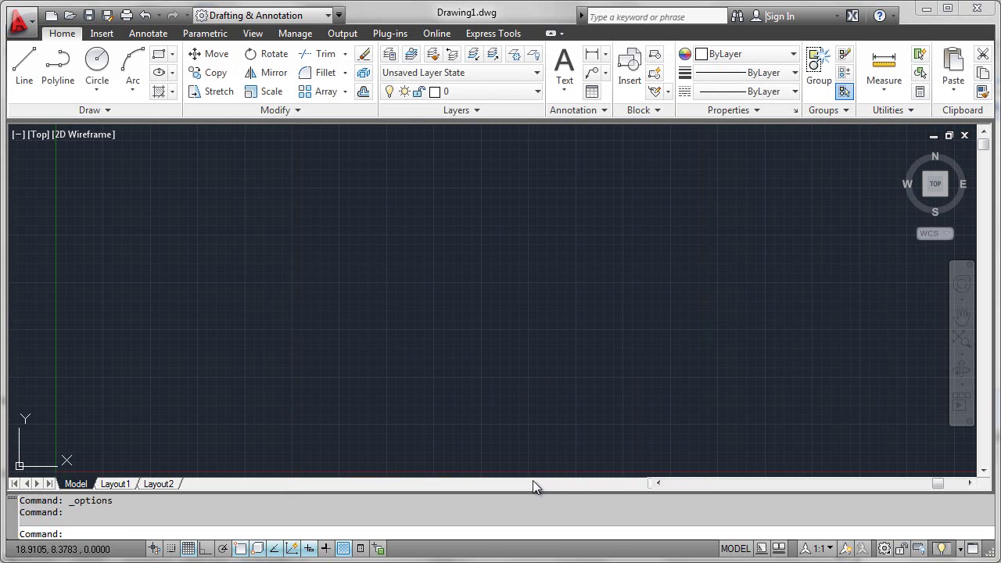
pyautogui.write('PLOT')
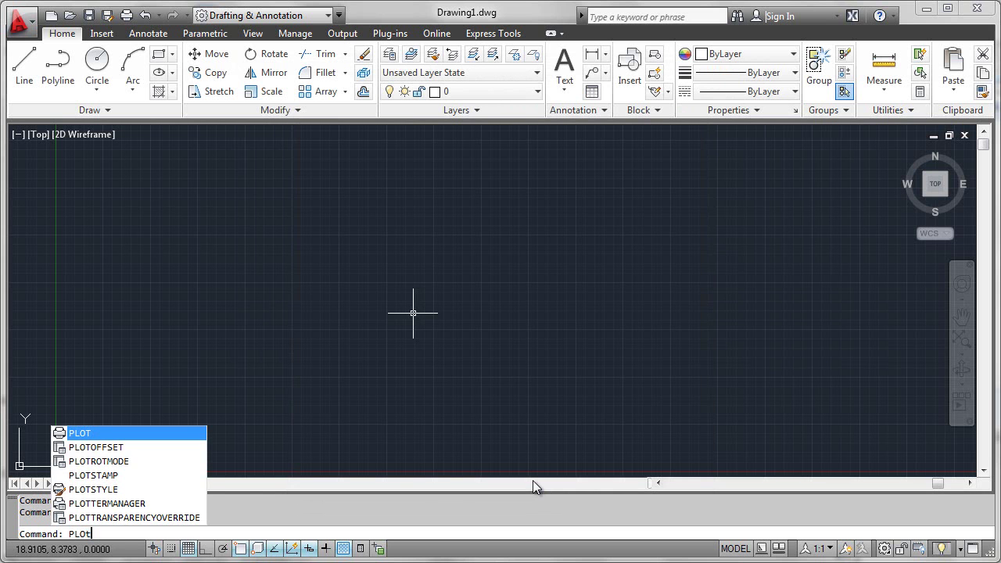
pyautogui.press('Return')
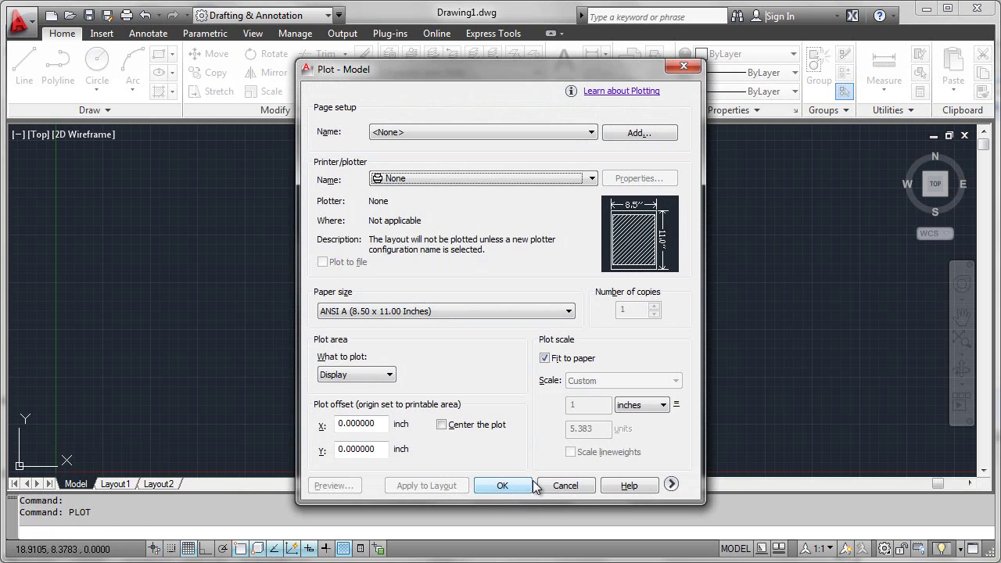
pyautogui.click(592, 179)
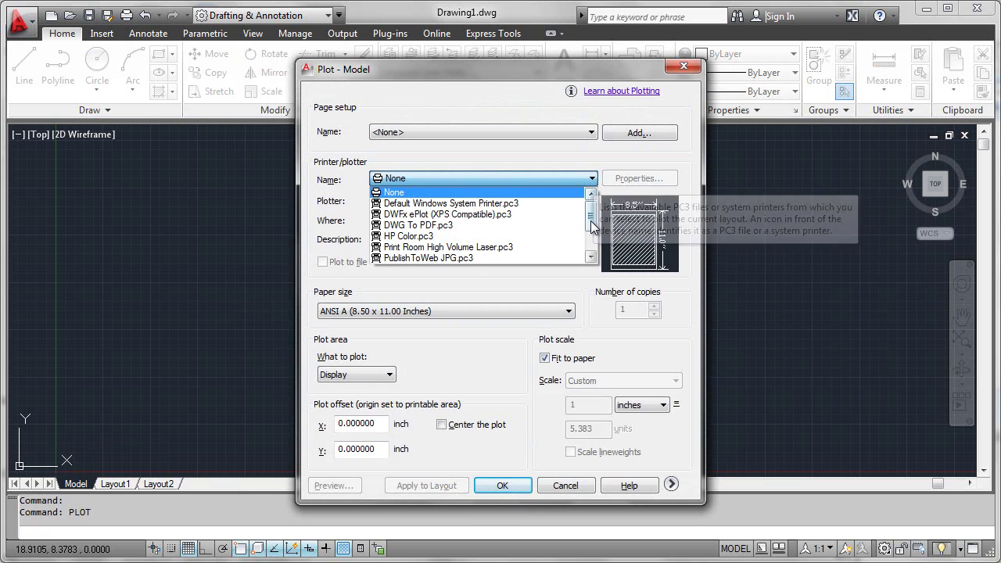
pyautogui.moveTo(592, 227); pyautogui.dragTo(595, 248)
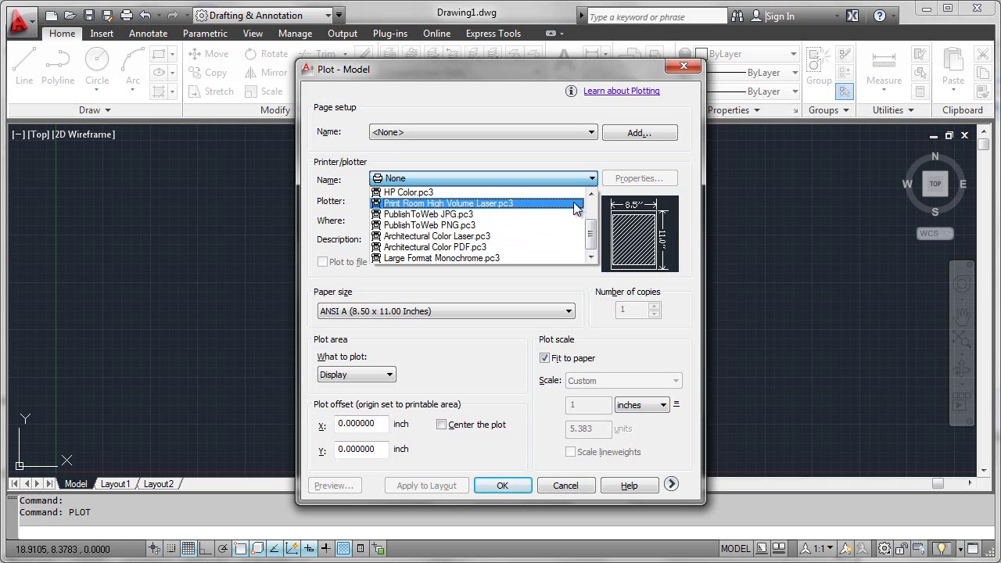
pyautogui.moveTo(590, 227); pyautogui.dragTo(592, 215)
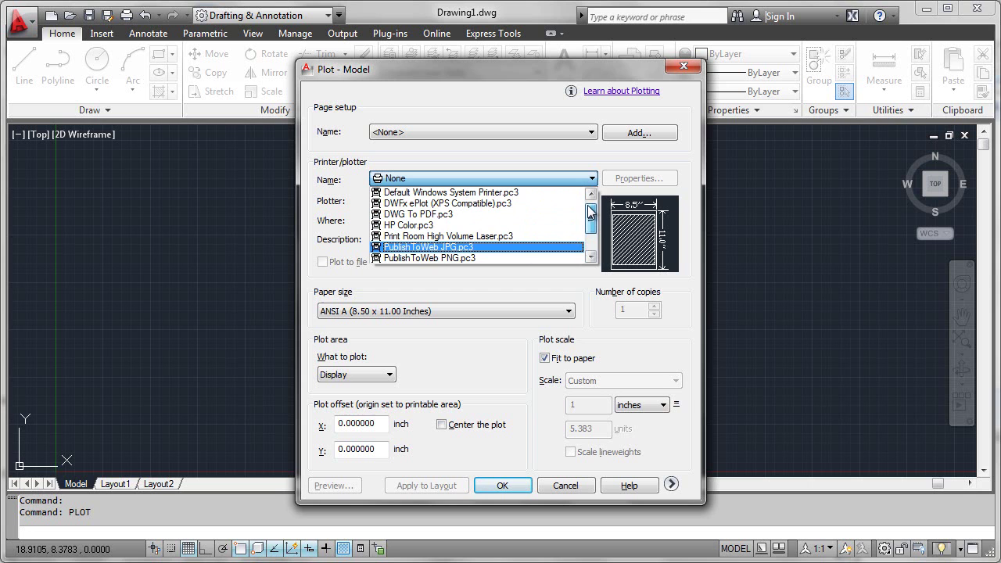
pyautogui.moveTo(589, 213); pyautogui.dragTo(591, 219)
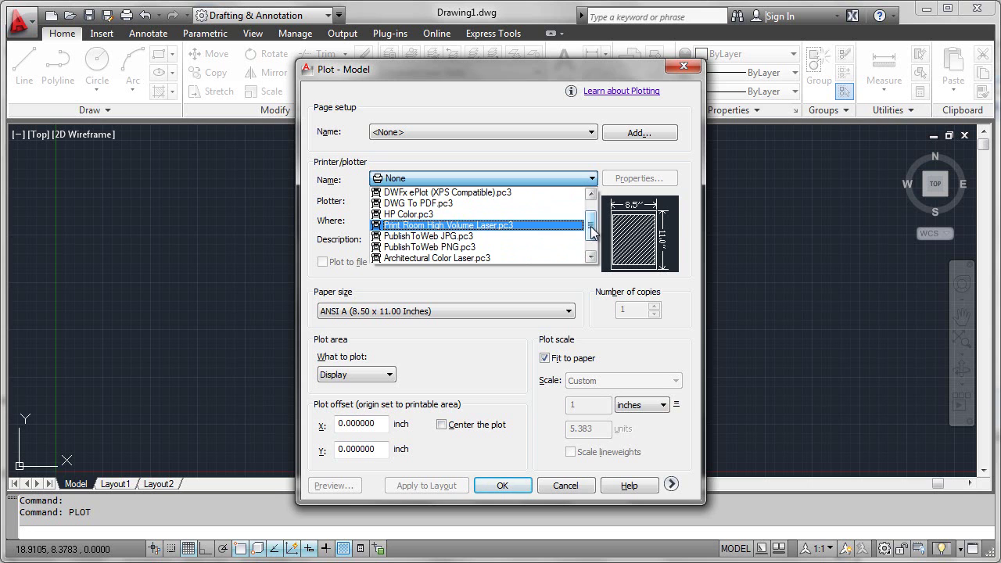
pyautogui.moveTo(591, 229); pyautogui.dragTo(592, 244)
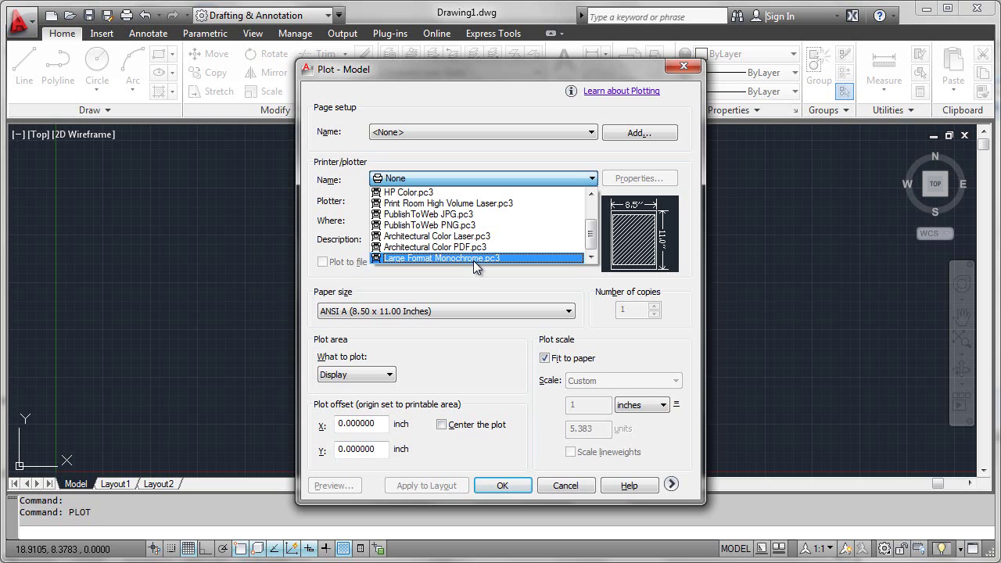
pyautogui.click(571, 491)
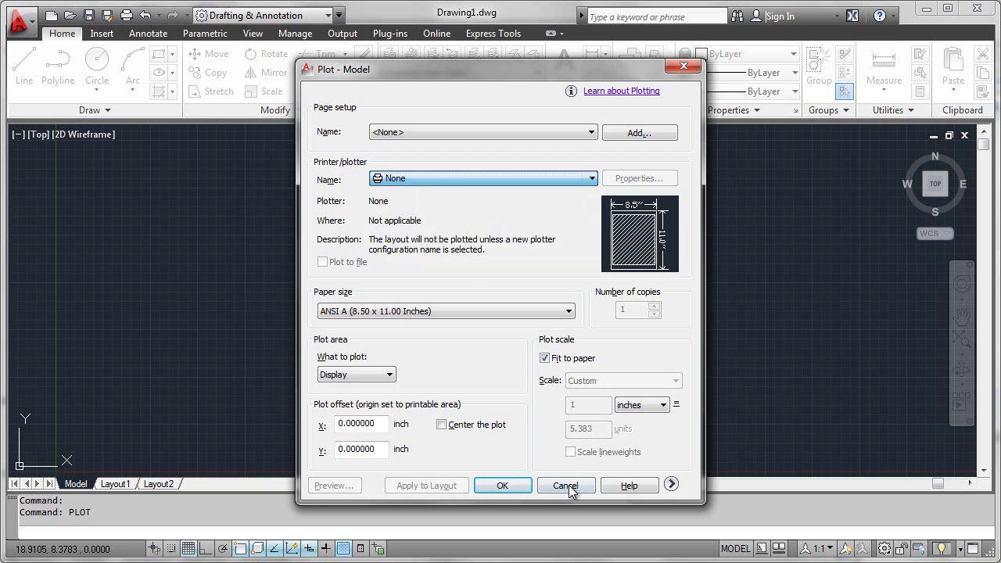
# Cancel Plot and reopen Options at the Printer Configuration Search Path list
pyautogui.click(565, 486)
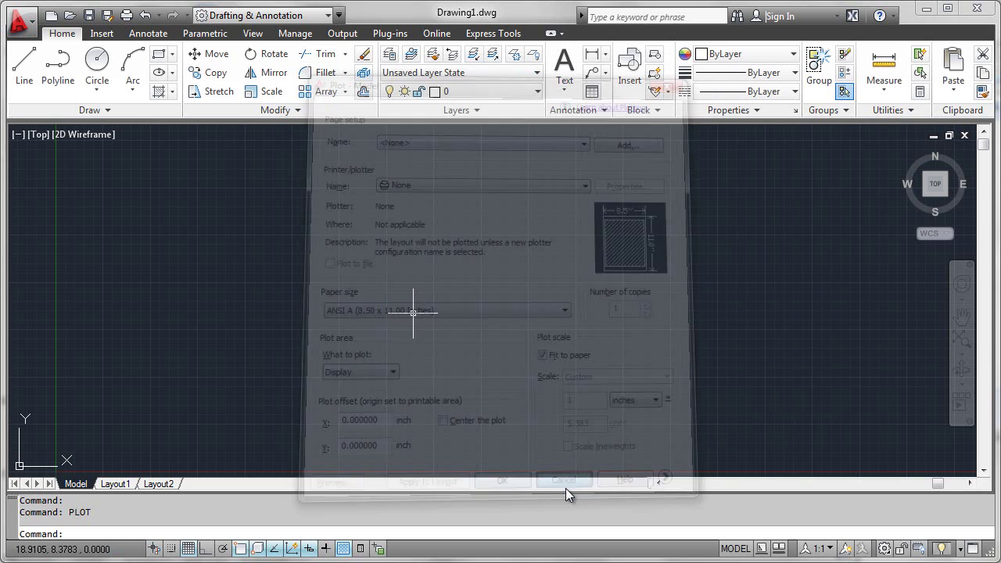
pyautogui.rightClick(463, 326)
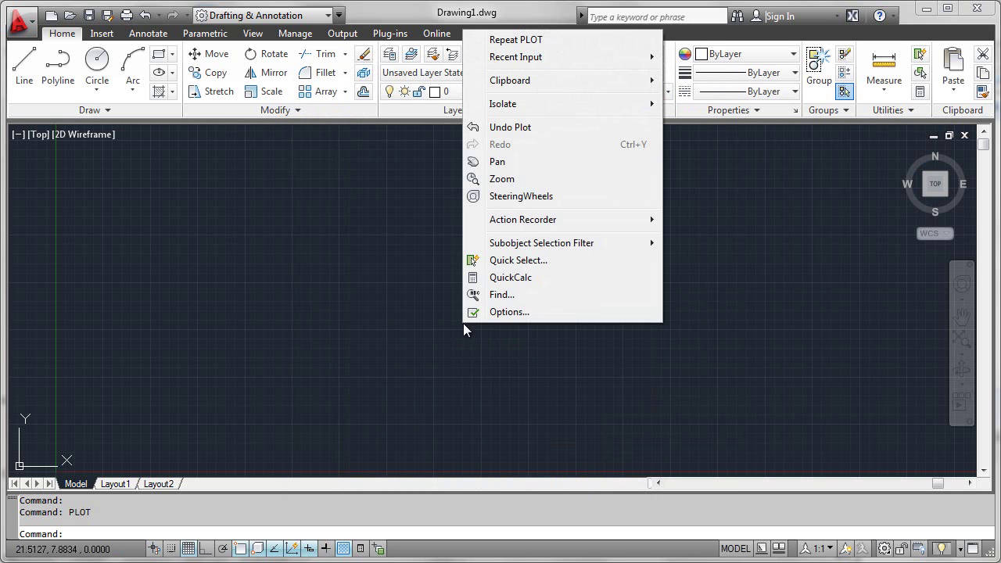
pyautogui.click(504, 311)
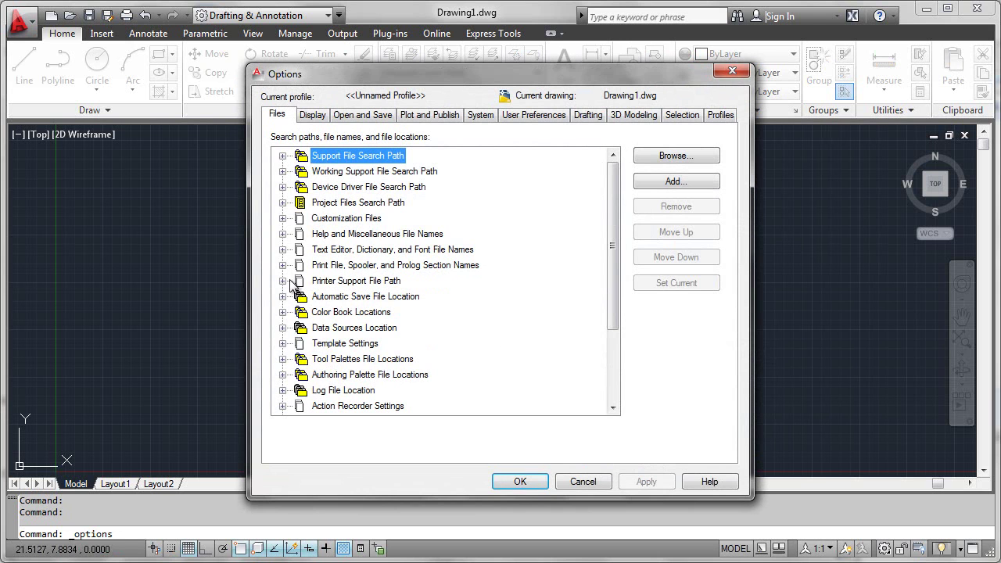
pyautogui.click(283, 281)
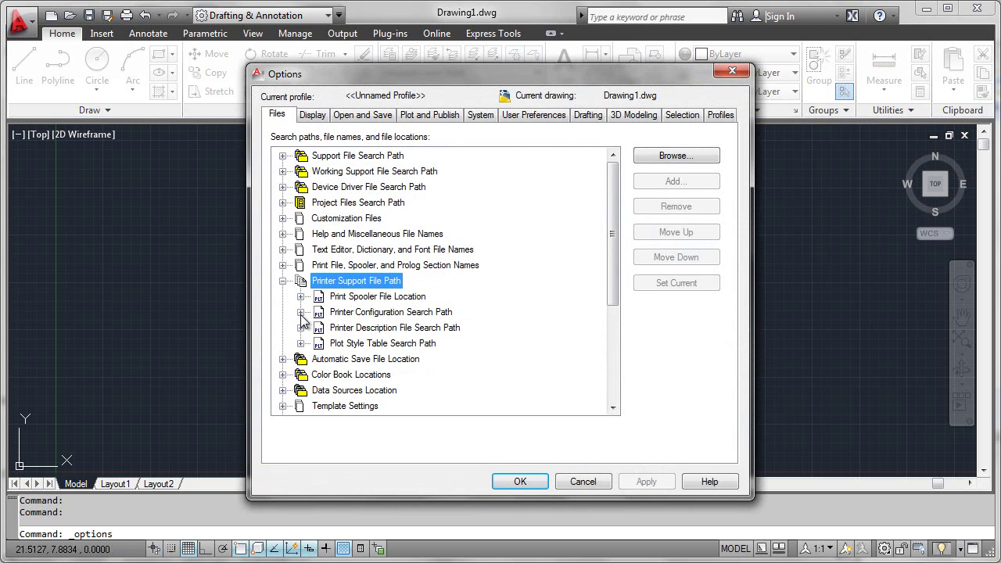
pyautogui.click(300, 312)
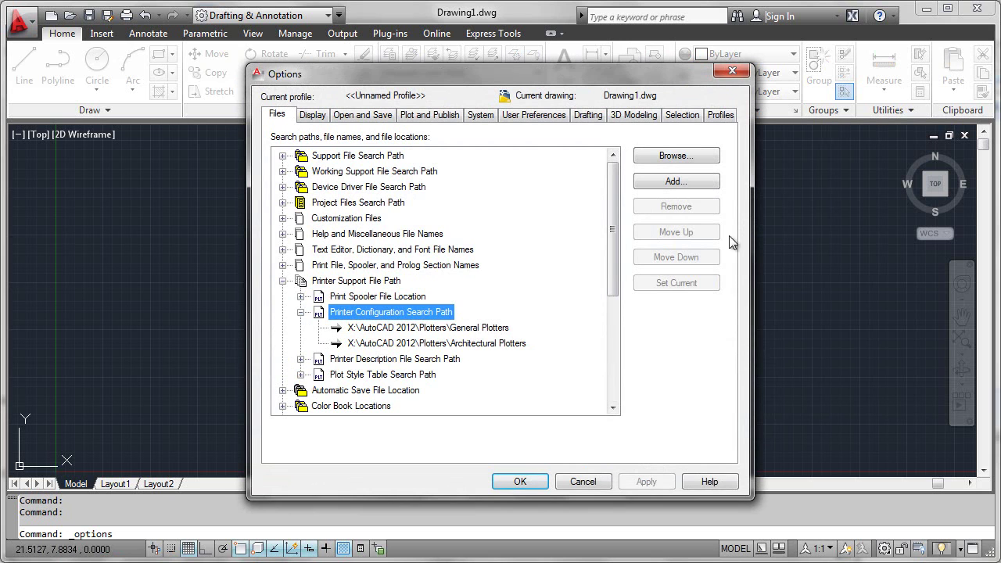
# Add Y:\AutoCAD 2012\Plotters\Phoenix - Civil Plotters as a new search path and apply it
pyautogui.click(667, 180)
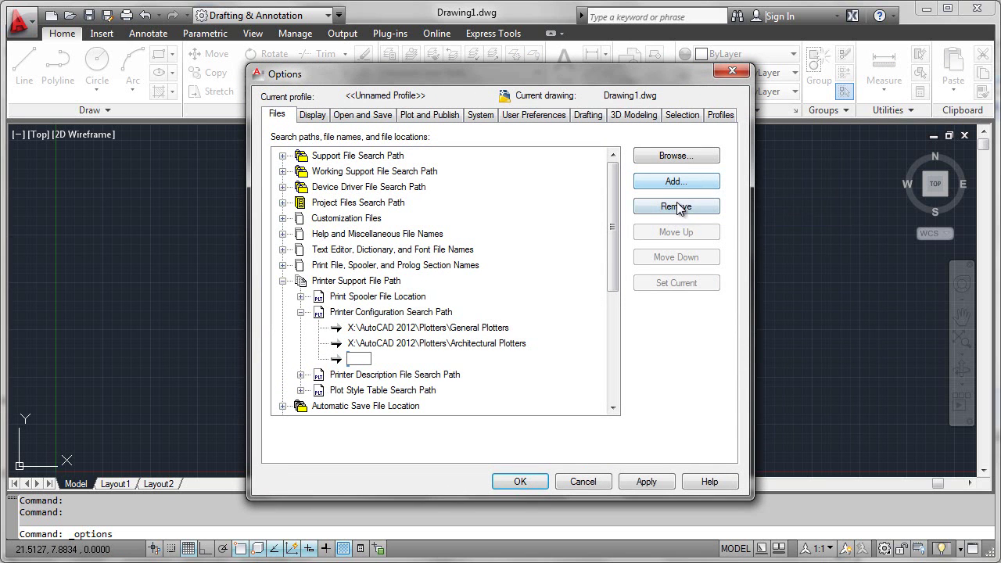
pyautogui.click(674, 155)
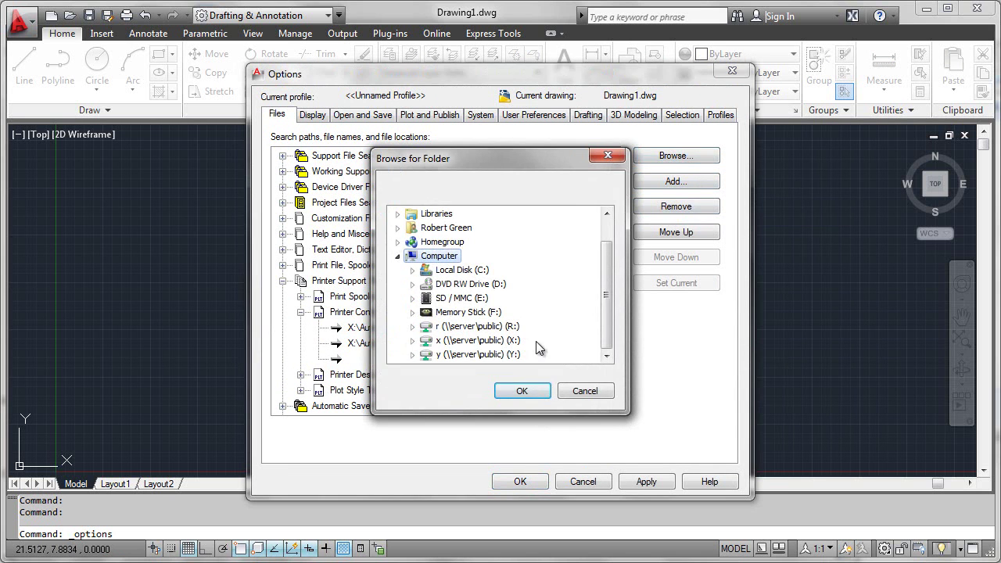
pyautogui.click(501, 354)
pyautogui.click(498, 357)
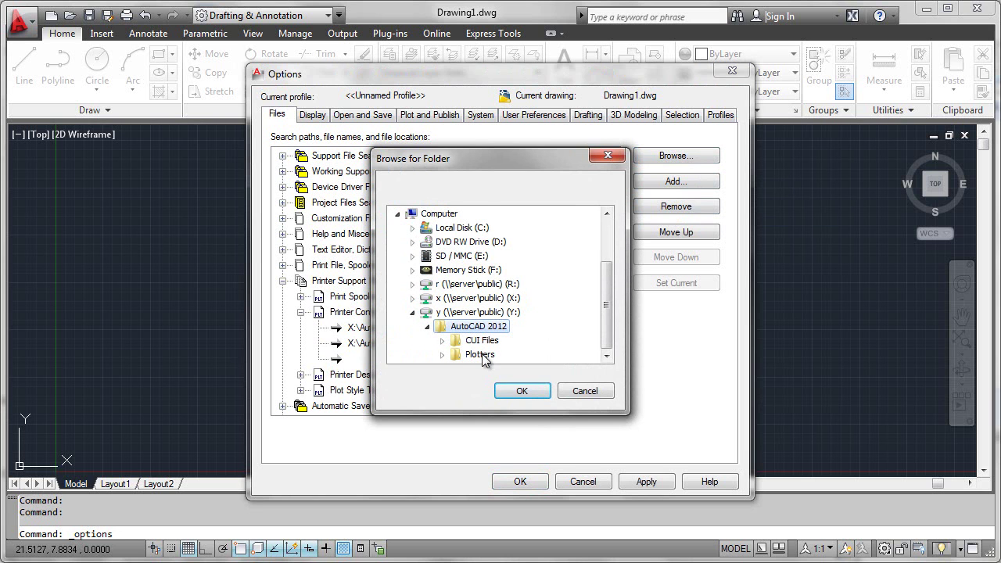
pyautogui.click(482, 355)
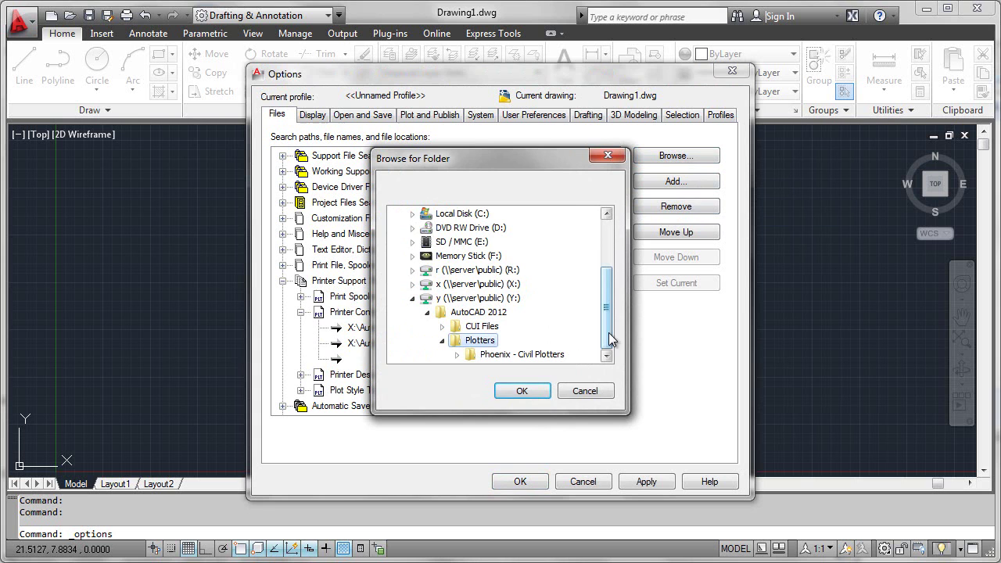
pyautogui.click(499, 358)
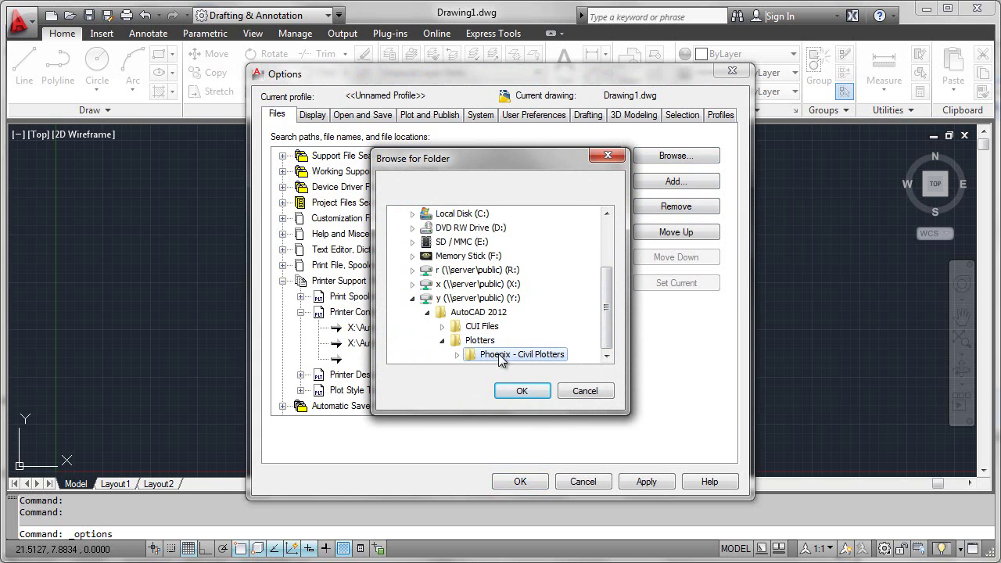
pyautogui.click(522, 391)
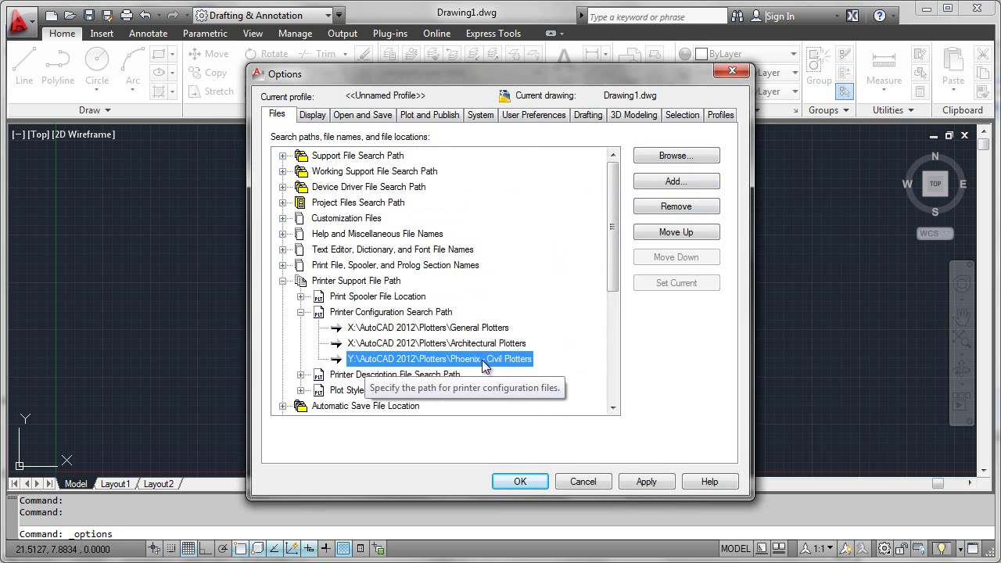
pyautogui.click(648, 482)
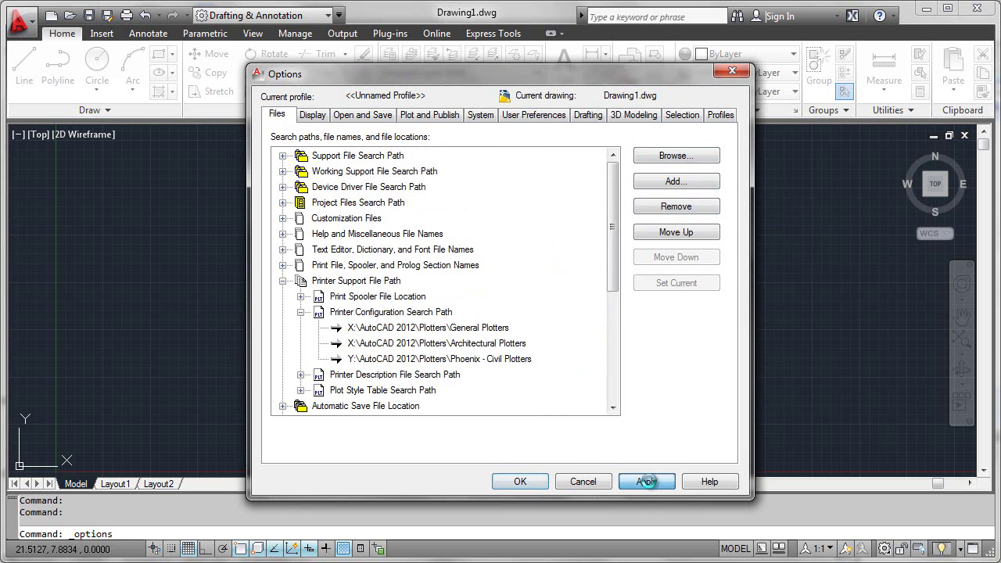
# Accept Options and confirm Civil Color Laser and Civil PDF appear in Plot's printer list
pyautogui.click(521, 481)
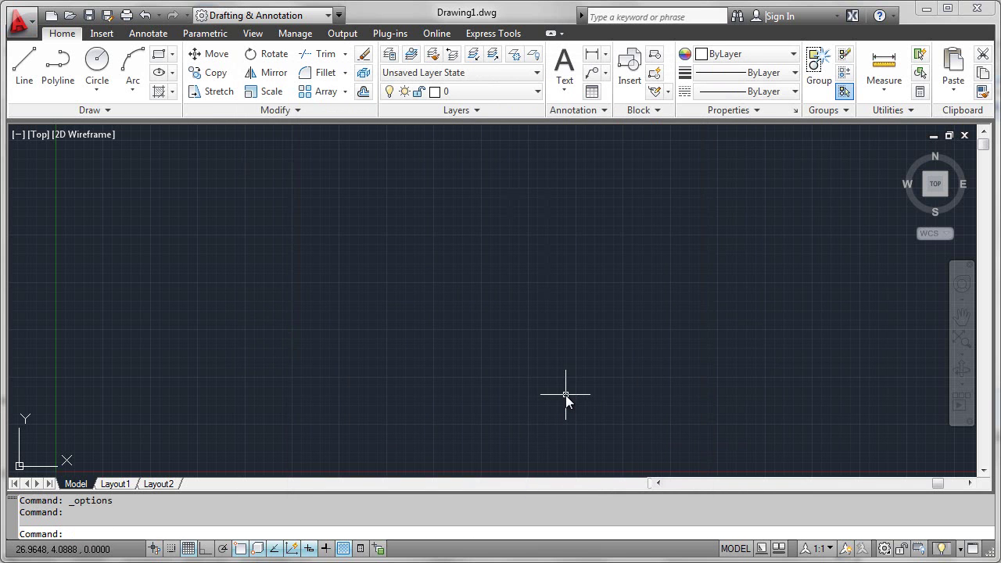
pyautogui.write('PLOT')
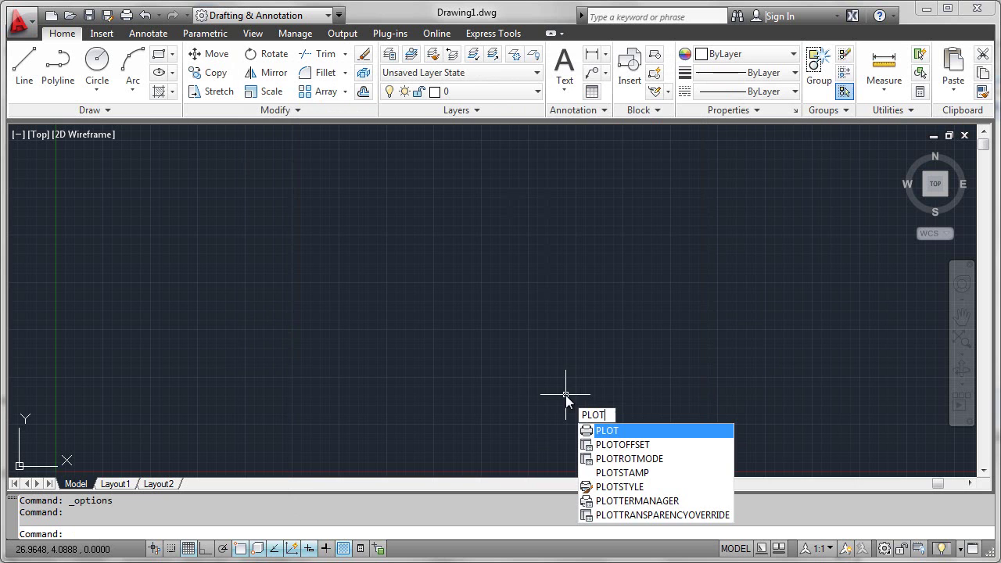
pyautogui.press('Return')
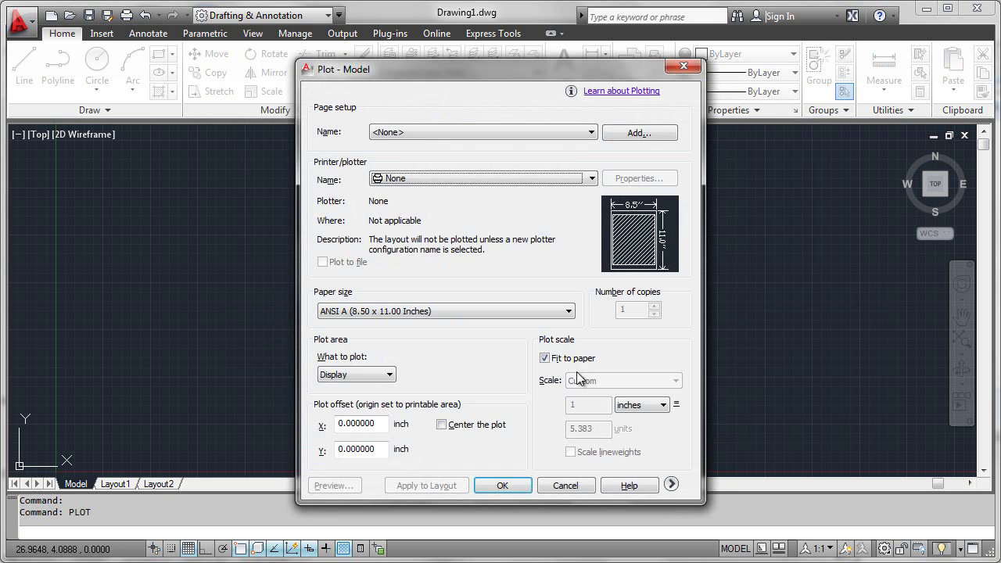
pyautogui.click(593, 180)
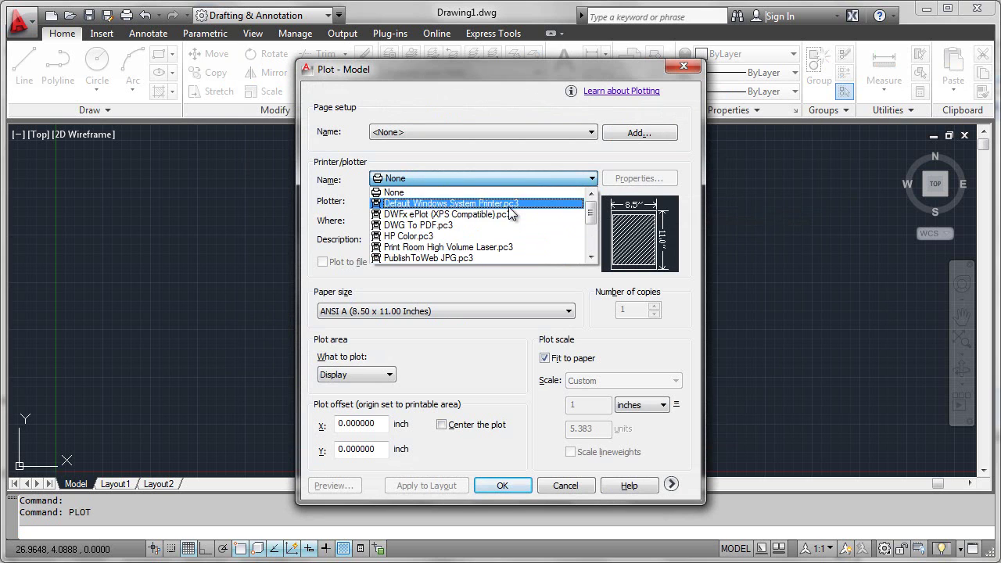
pyautogui.click(591, 258)
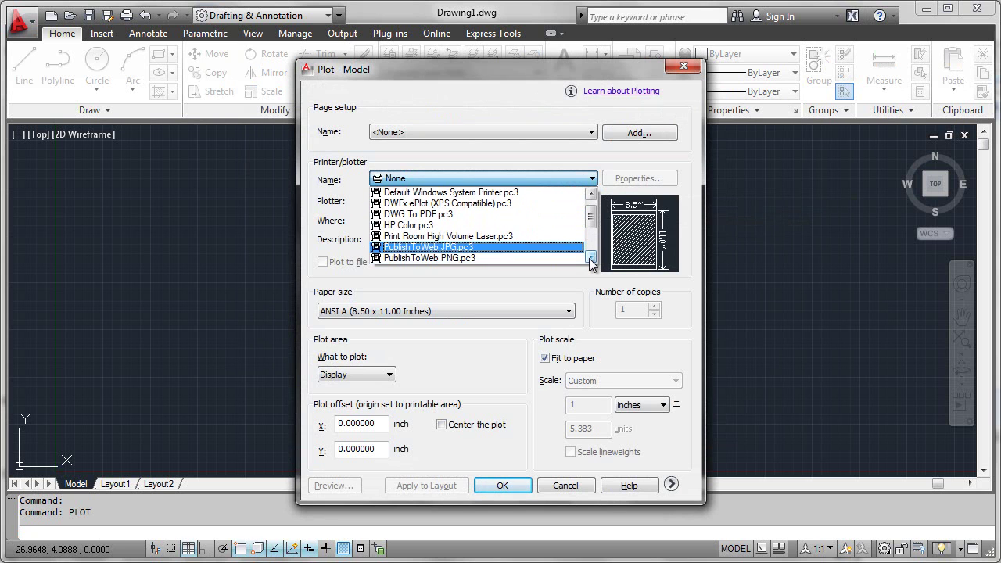
pyautogui.click(591, 258)
pyautogui.click(590, 258)
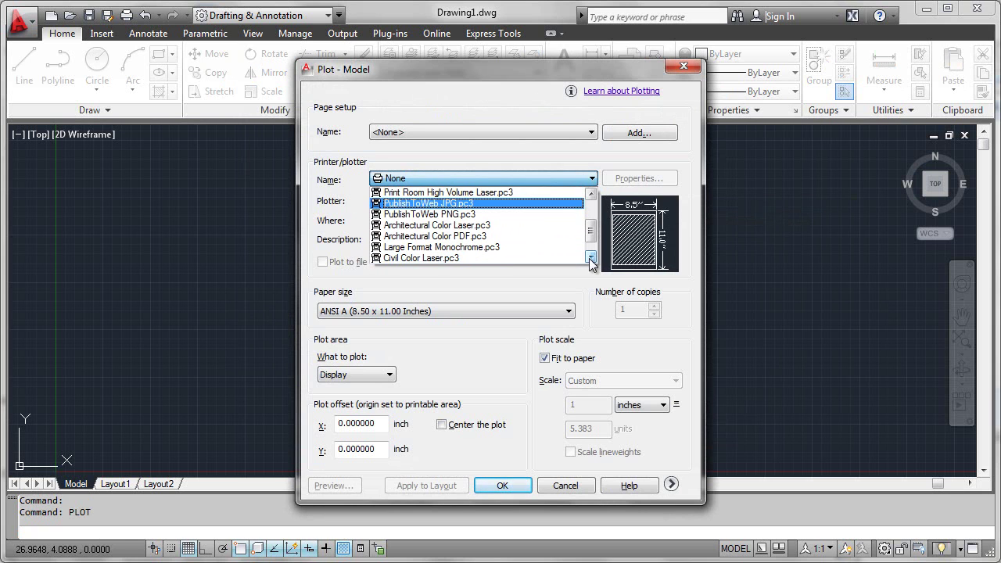
pyautogui.click(590, 258)
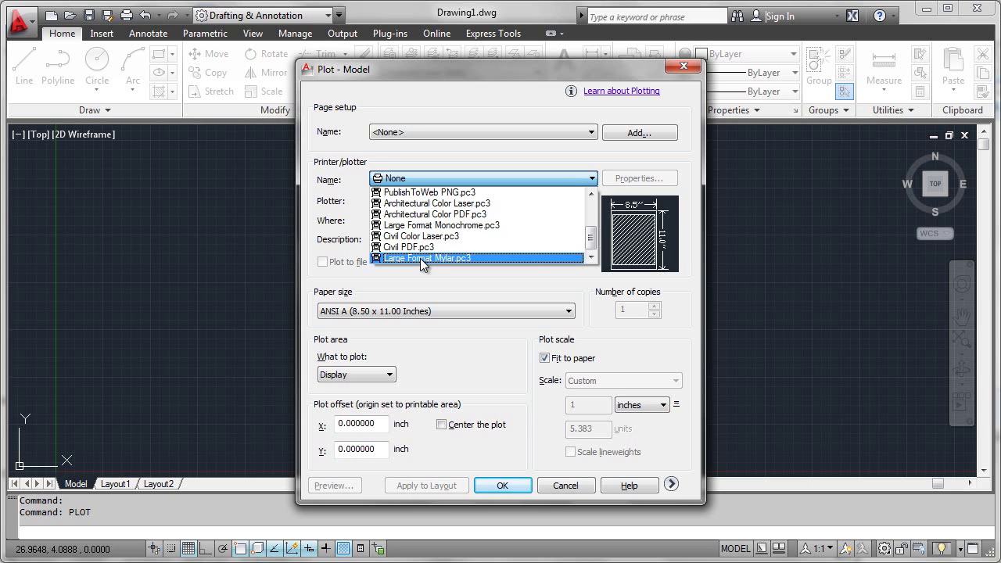
pyautogui.click(518, 491)
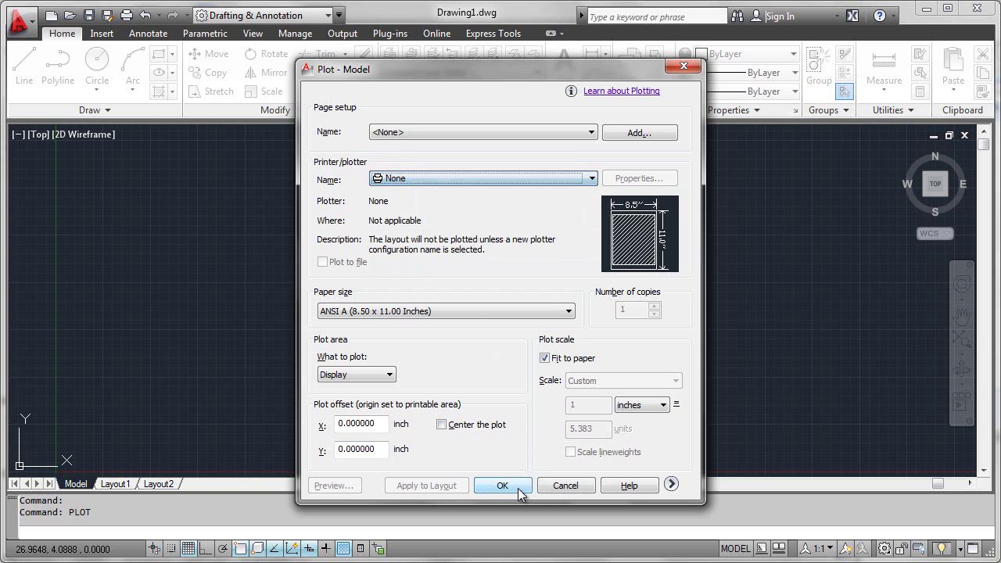
# Cancel Plot and reopen Options, expanding Printer Configuration Search Path to its three folders
pyautogui.click(564, 487)
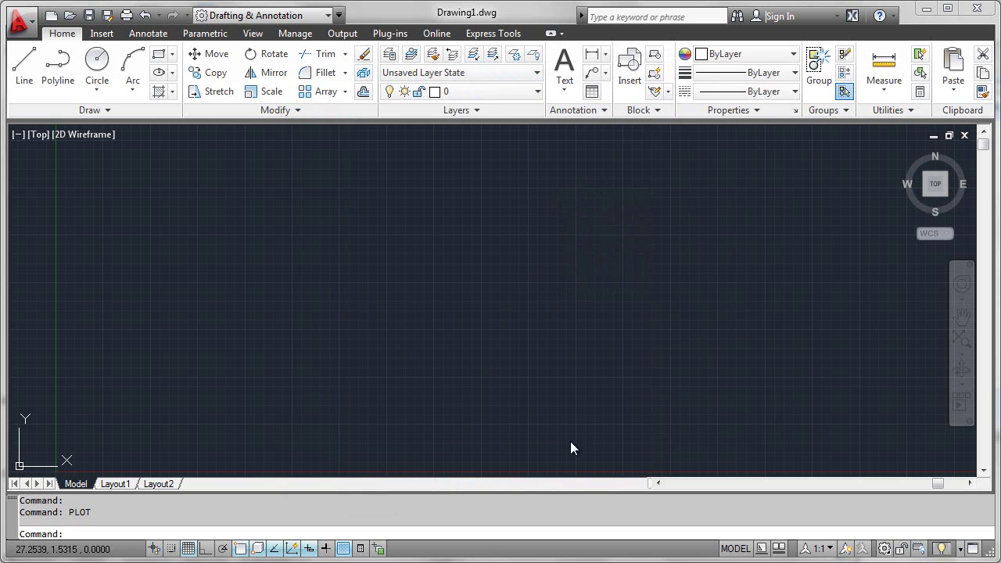
pyautogui.rightClick(476, 351)
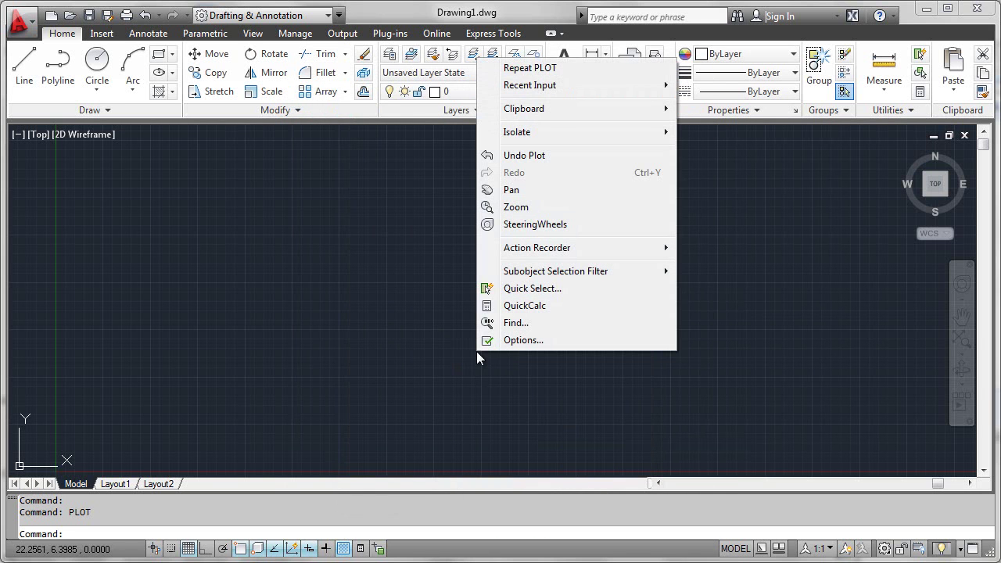
pyautogui.click(519, 340)
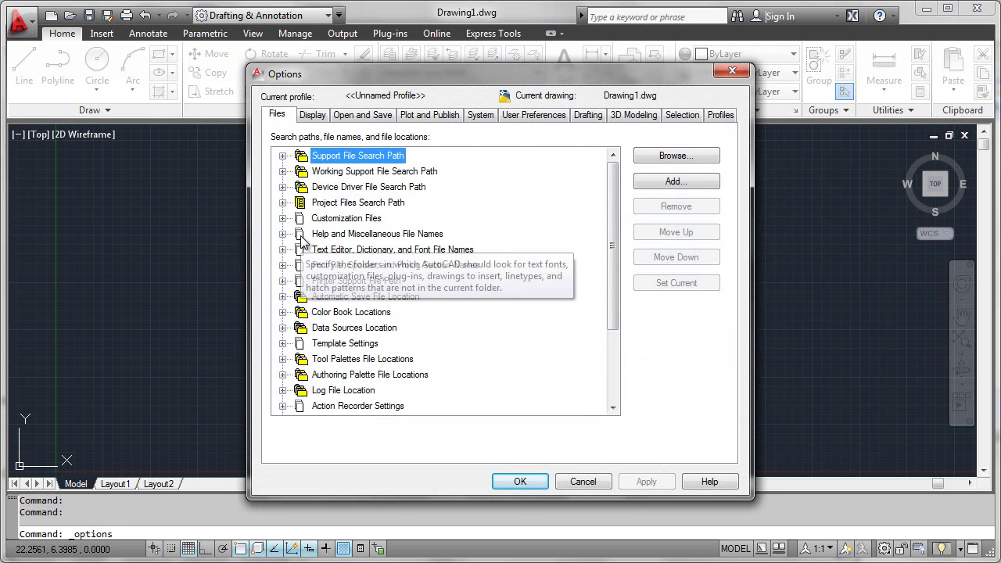
pyautogui.click(283, 281)
pyautogui.click(301, 312)
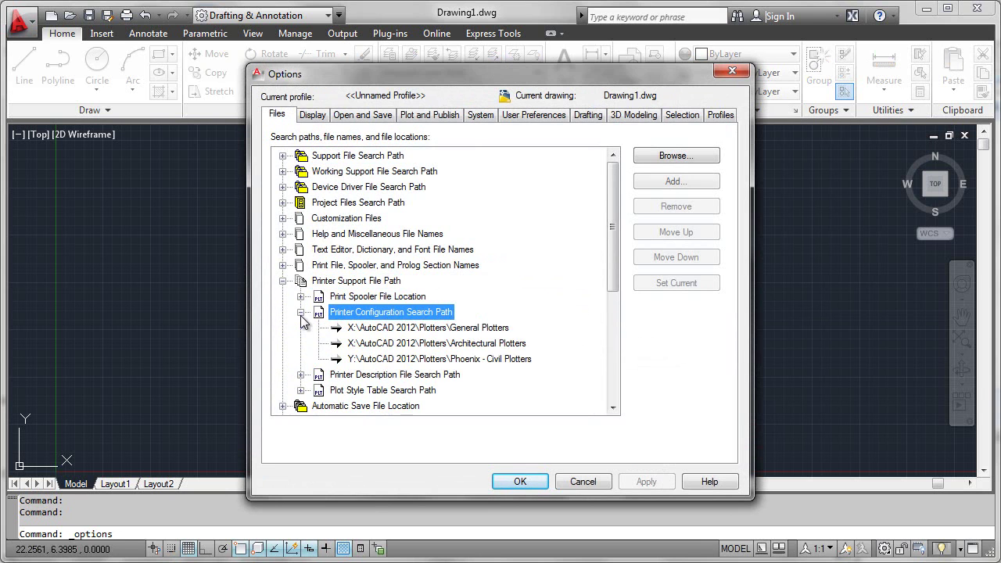